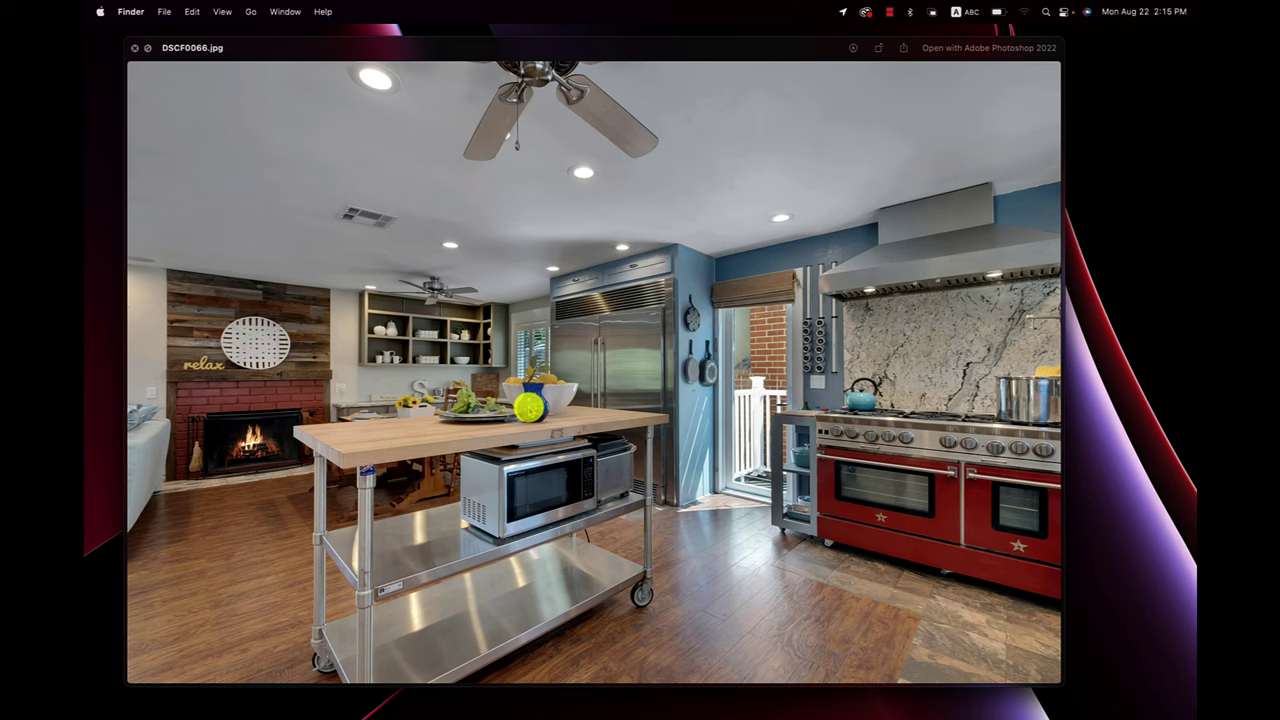
Preview the kitchen photos in Quick Look, moving past DSCF0061.jpg to DSCF0056.jpg.
key("Left")
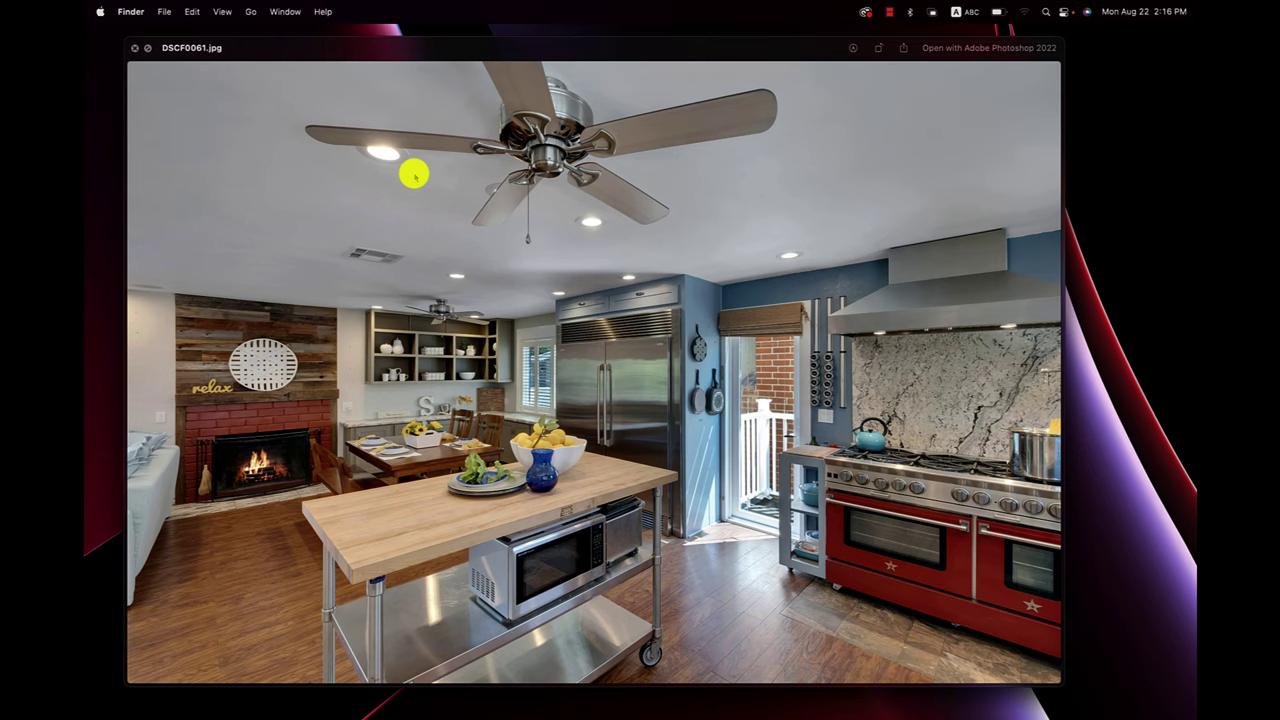
key("Up")
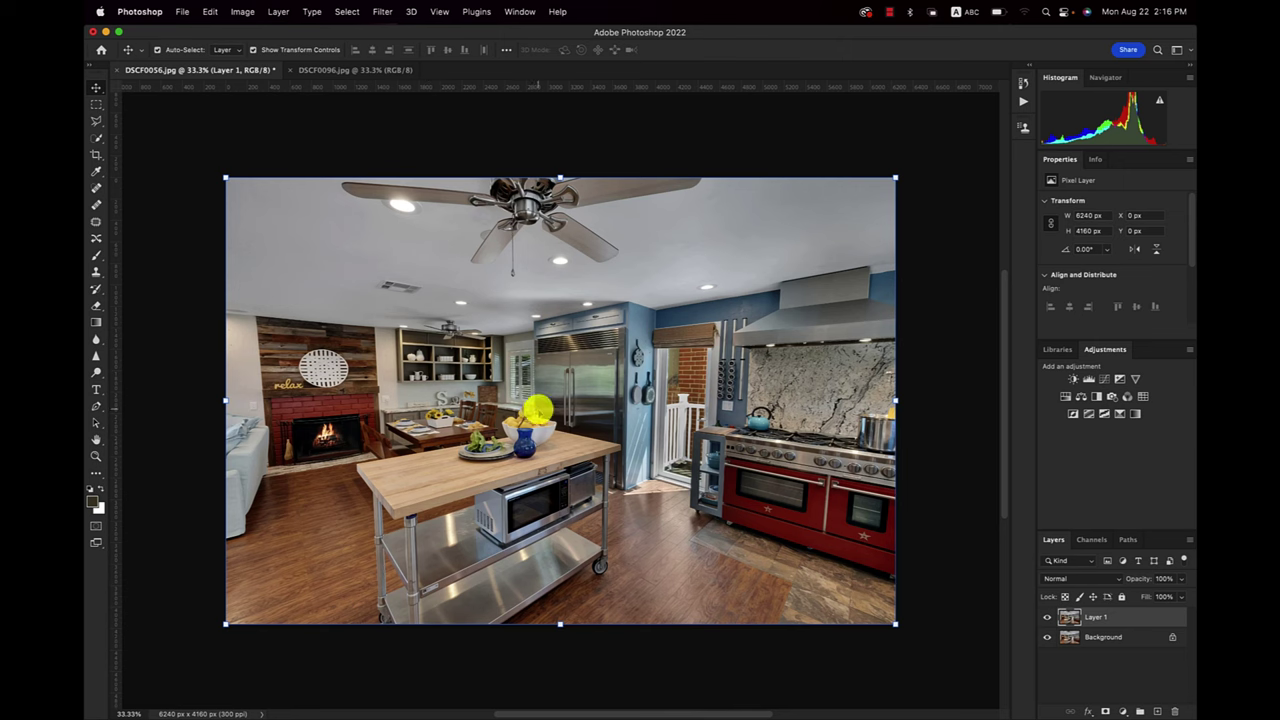
Put DSCF0056.jpg's Layer 1 into Free Transform in Perspective mode.
key("super+t")
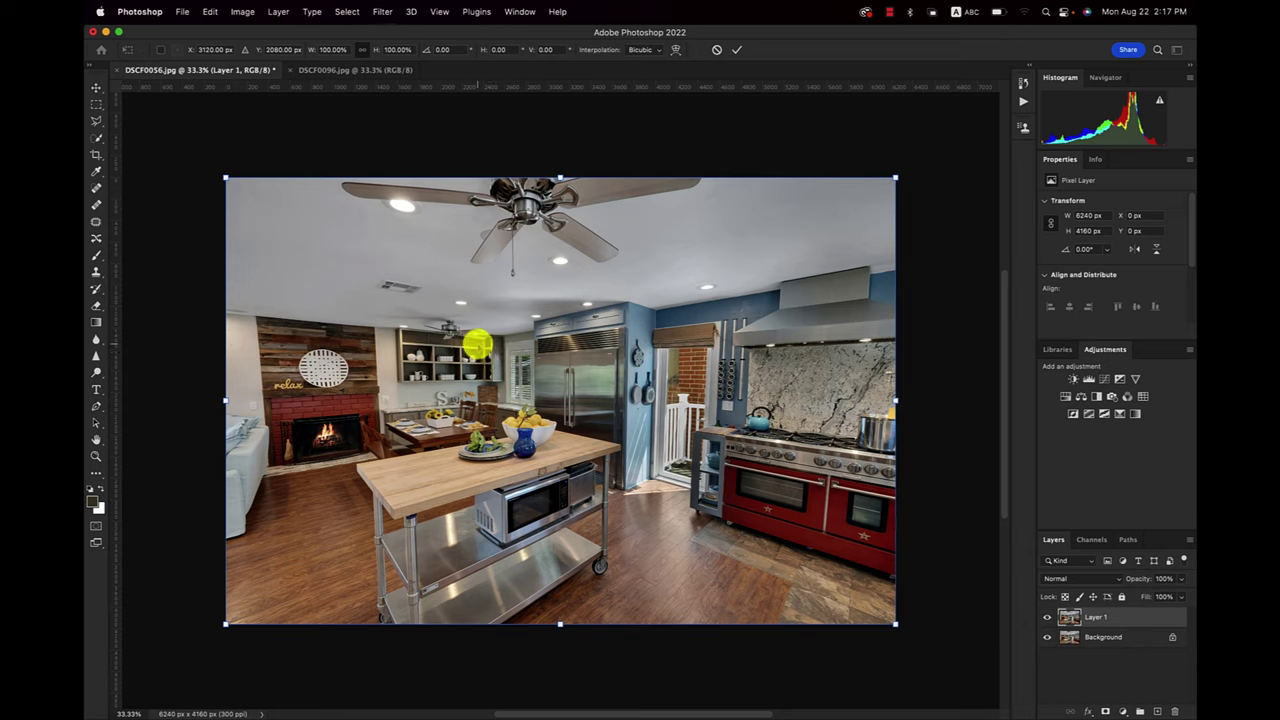
right_click(463, 341)
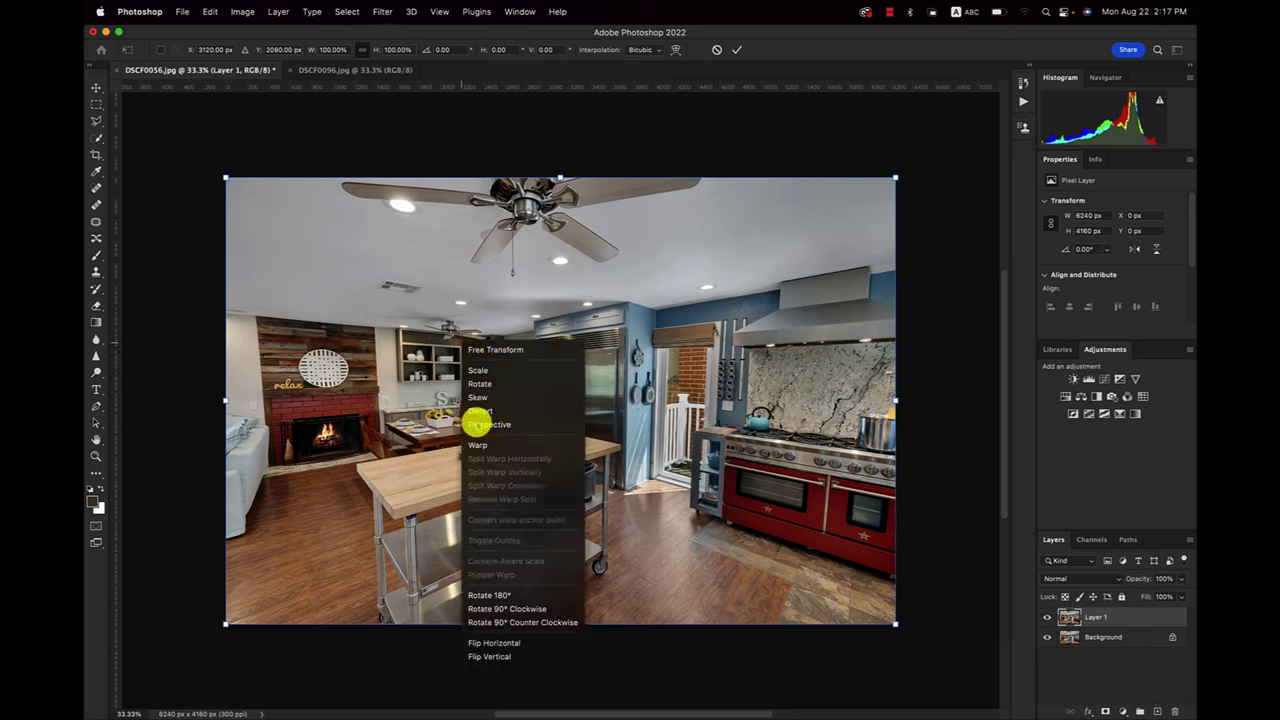
left_click(476, 424)
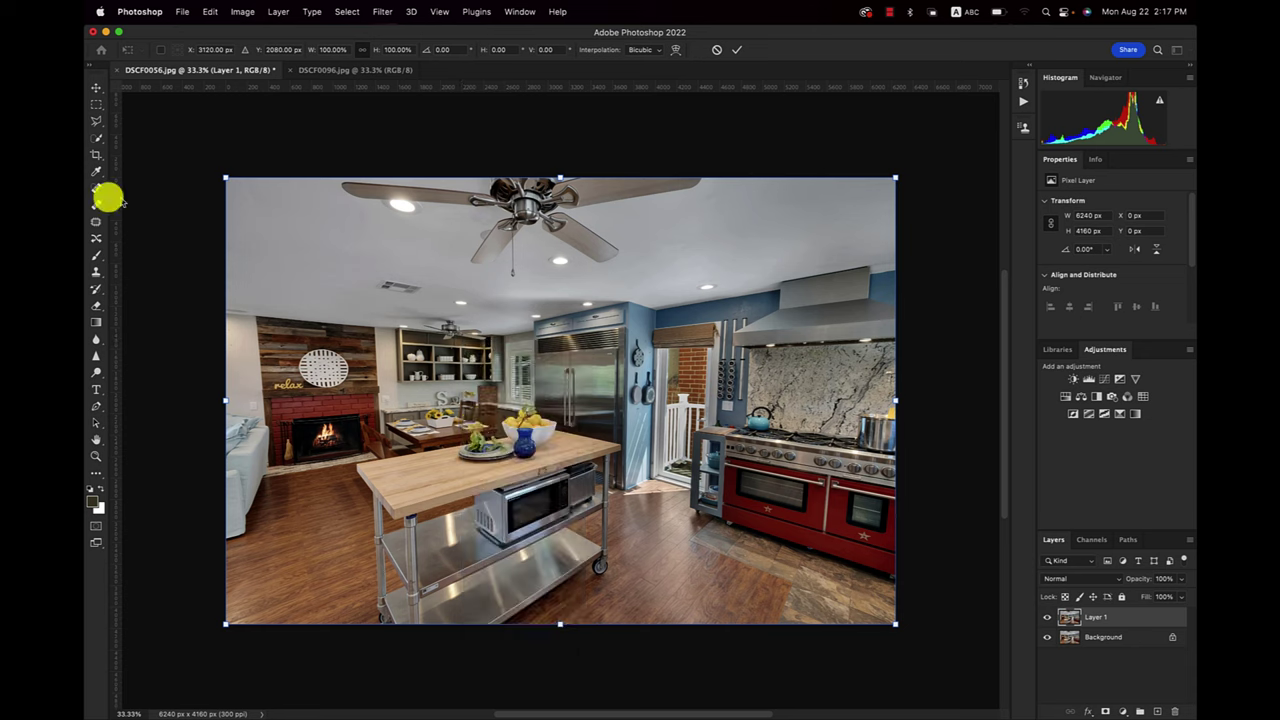
Pull a vertical guide from the ruler and browse the Window and View menus without changes.
mouse_move(115, 226)
left_mouse_down()
mouse_move(246, 246)
mouse_move(108, 240)
left_mouse_up()
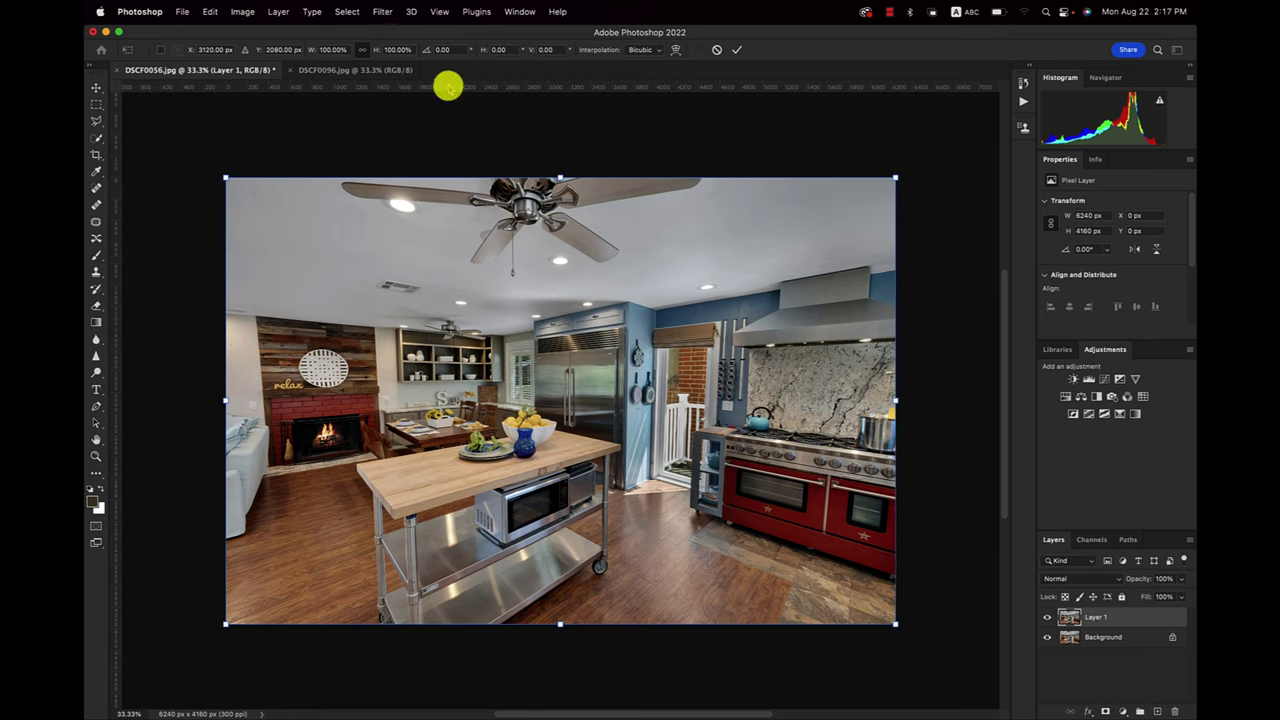
left_click(514, 12)
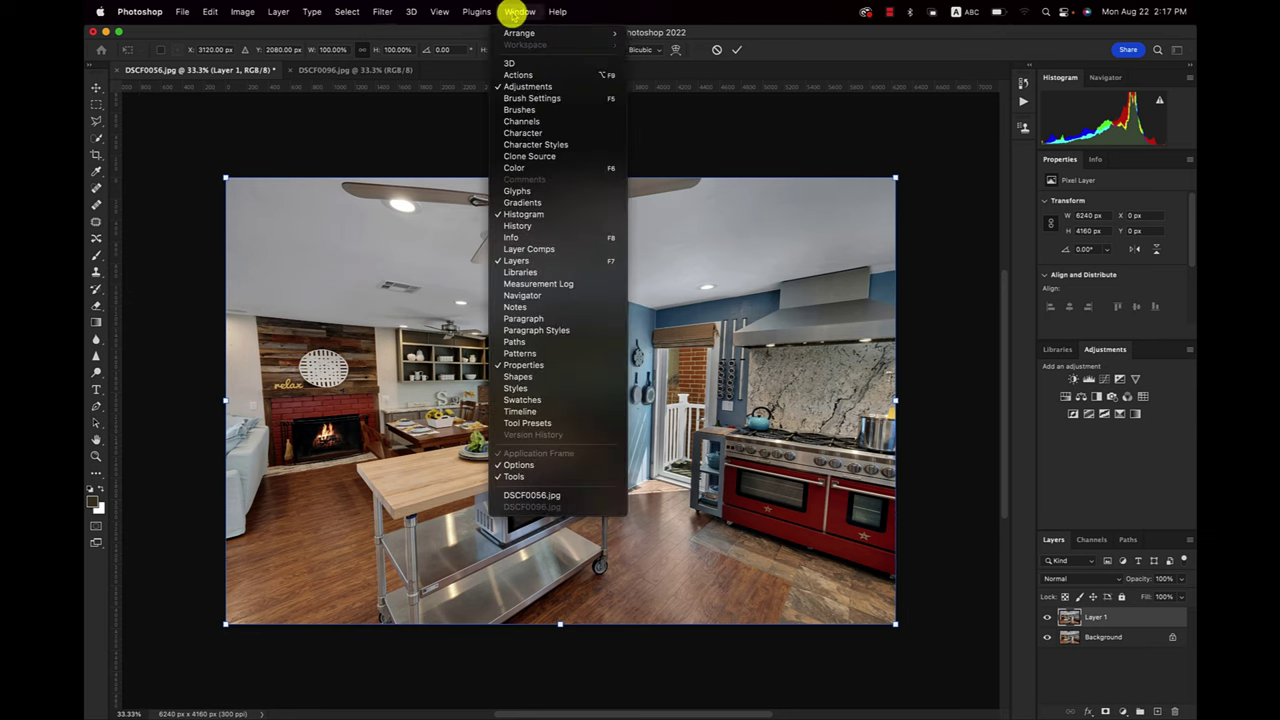
left_click(514, 12)
left_click(438, 12)
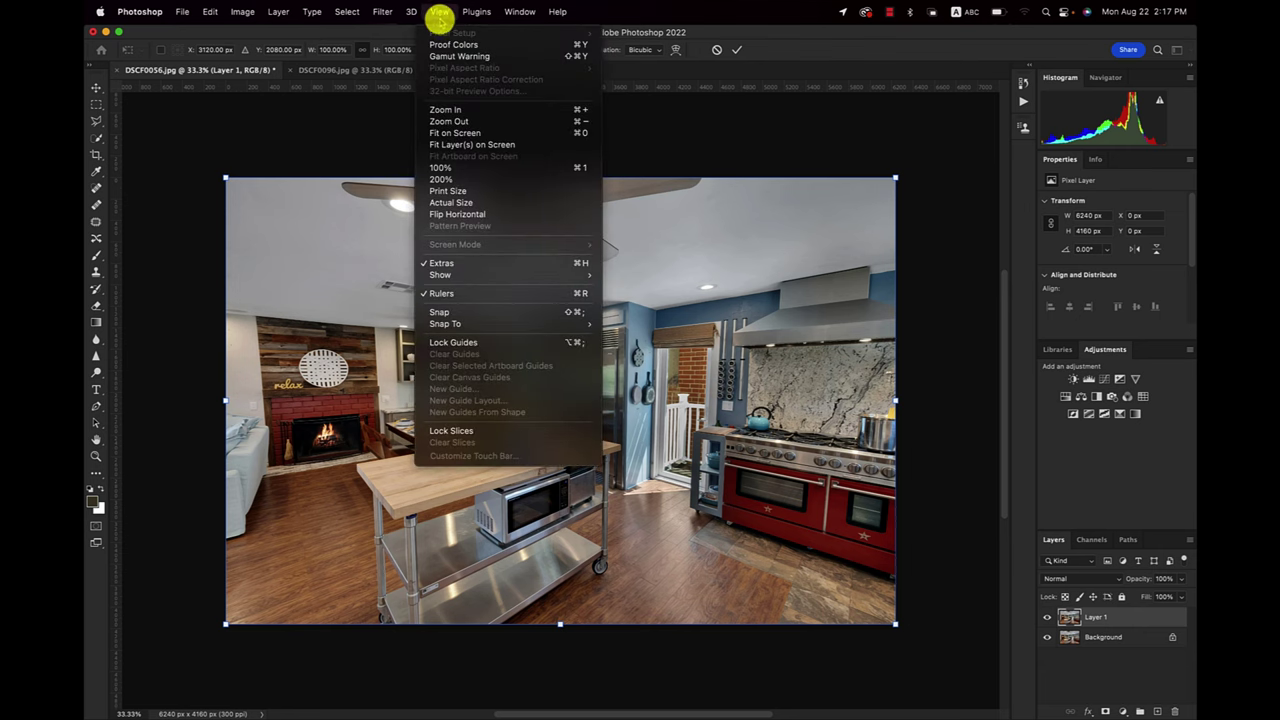
left_click(440, 12)
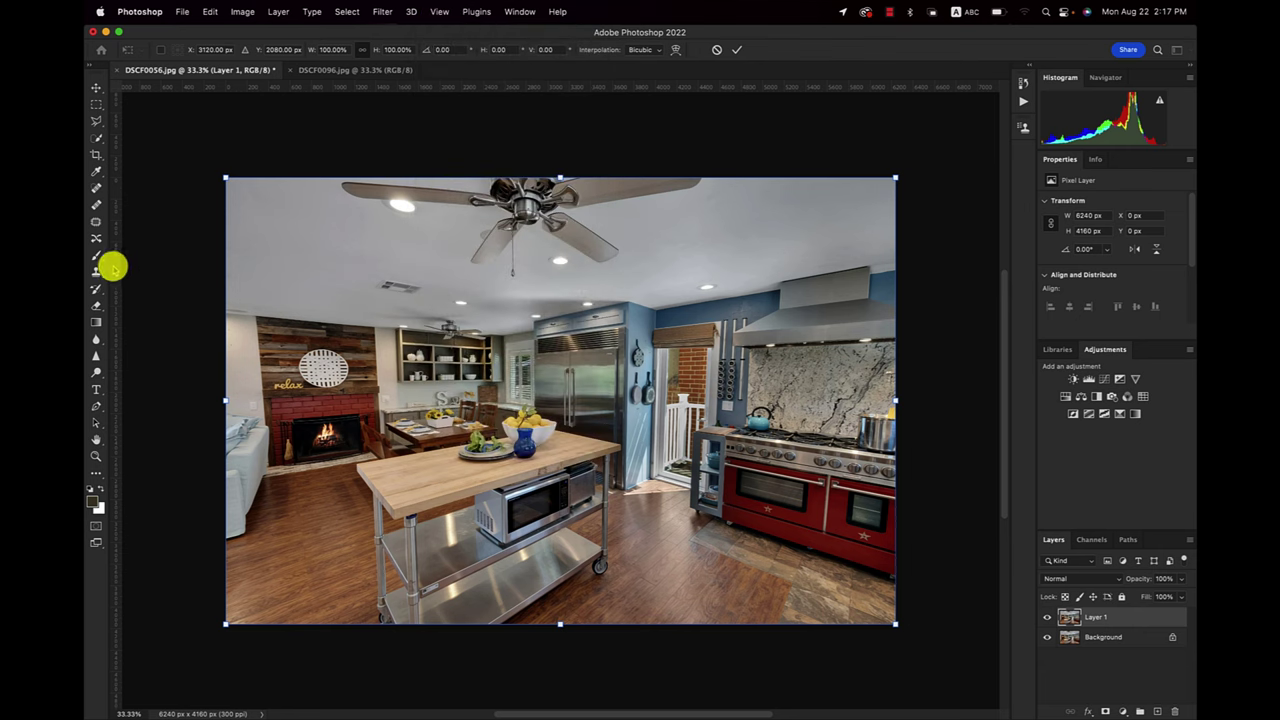
Place a vertical guide beside the photo's left edge and confirm Perspective as the transform mode.
left_click_drag(117, 268, 248, 270)
right_click(258, 412)
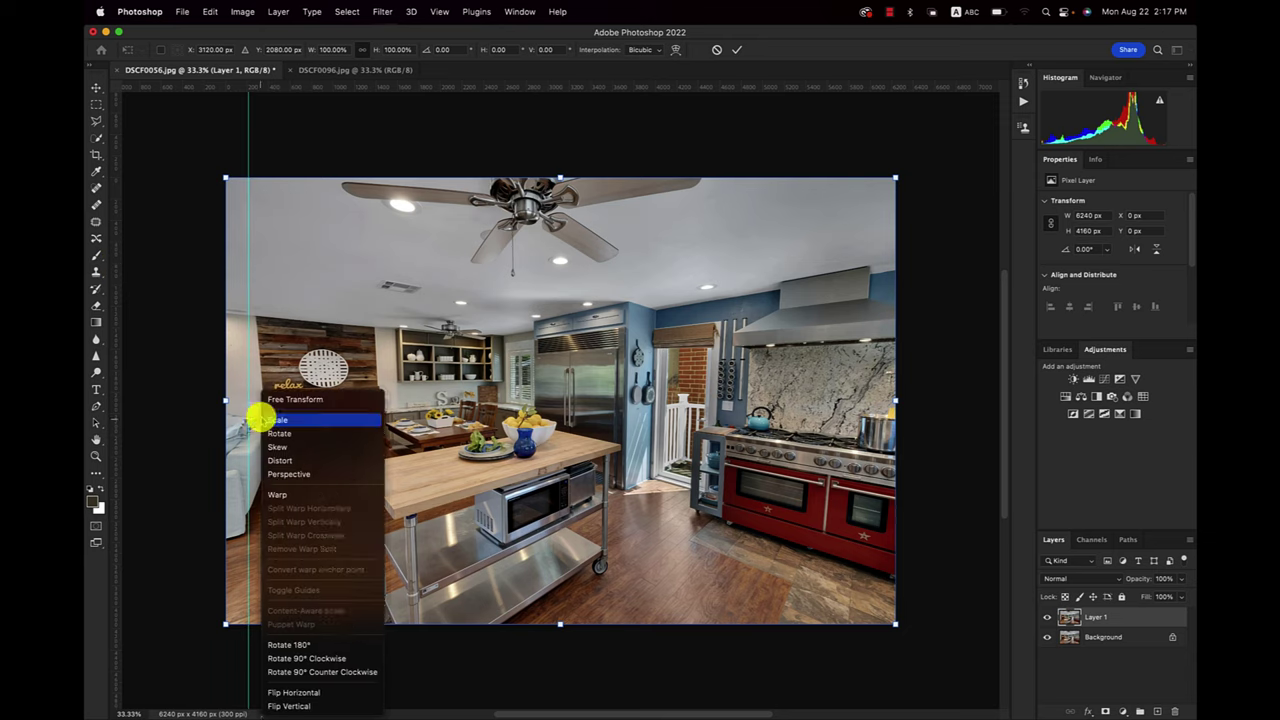
right_click(312, 430)
left_click(338, 475)
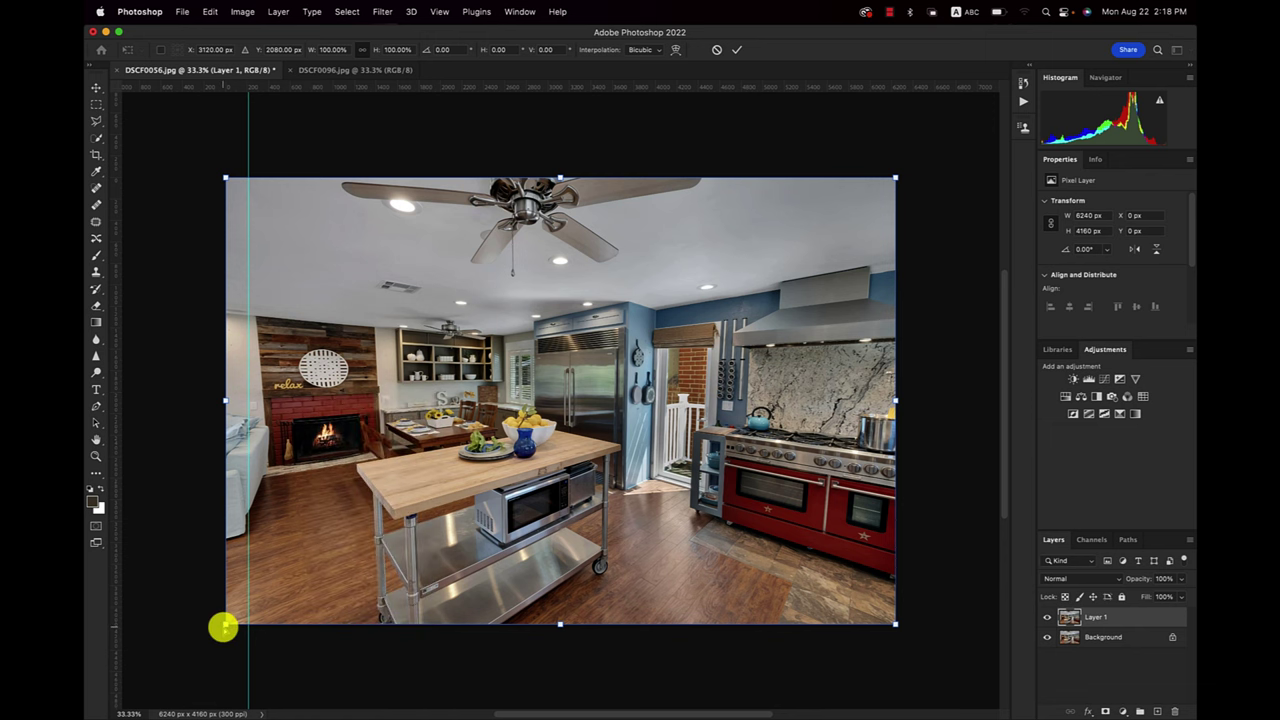
Drag the bottom-left handle outward until the verticals match the guide, then apply the transform.
left_click_drag(223, 626, 189, 626)
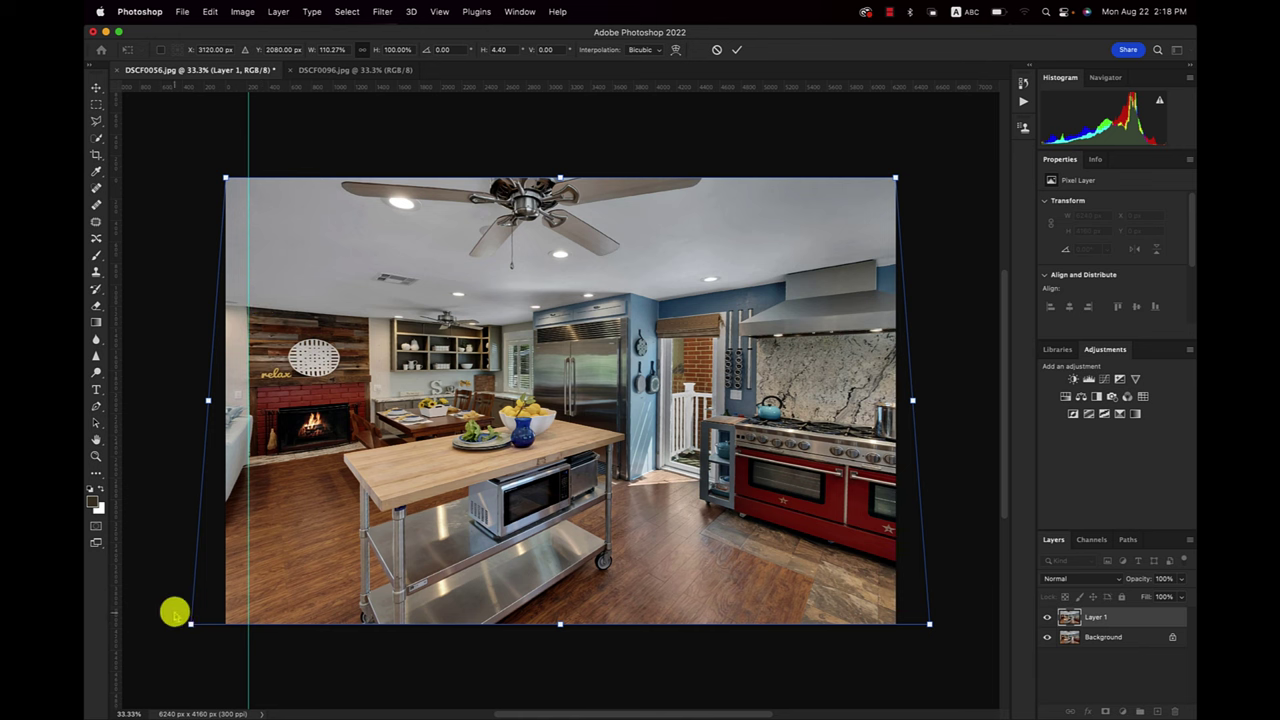
left_click_drag(189, 620, 173, 624)
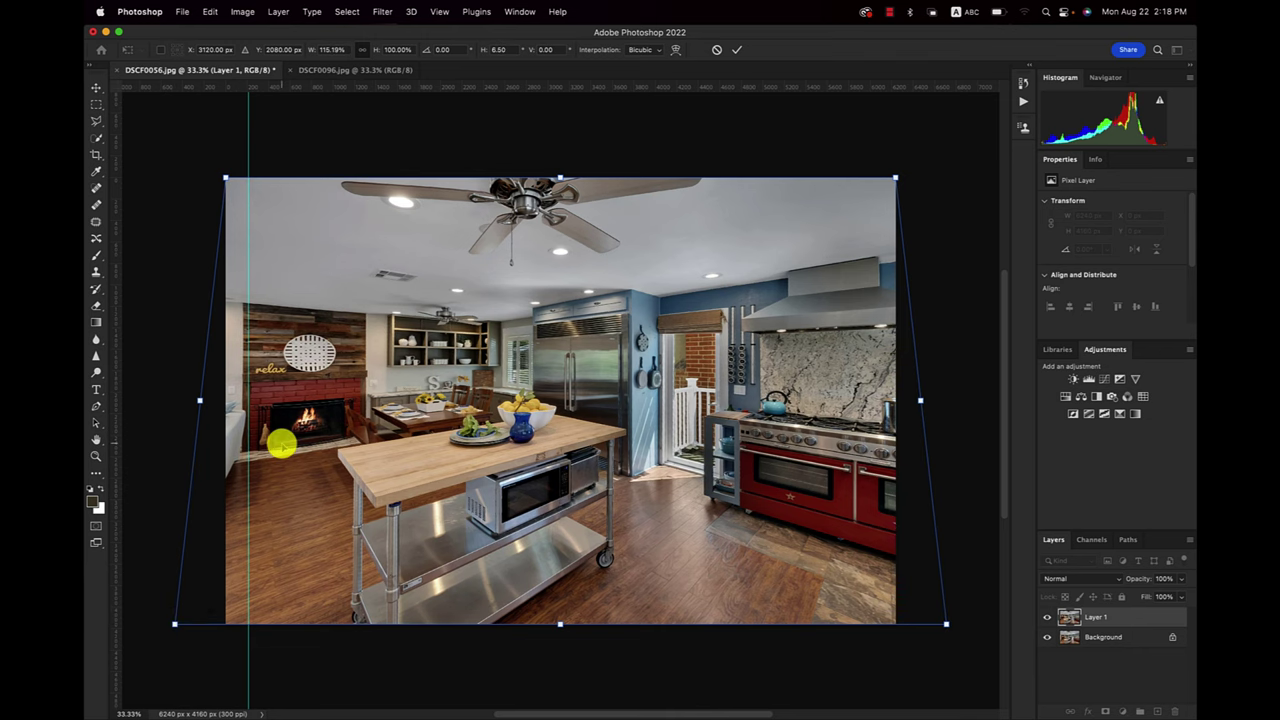
key("Return")
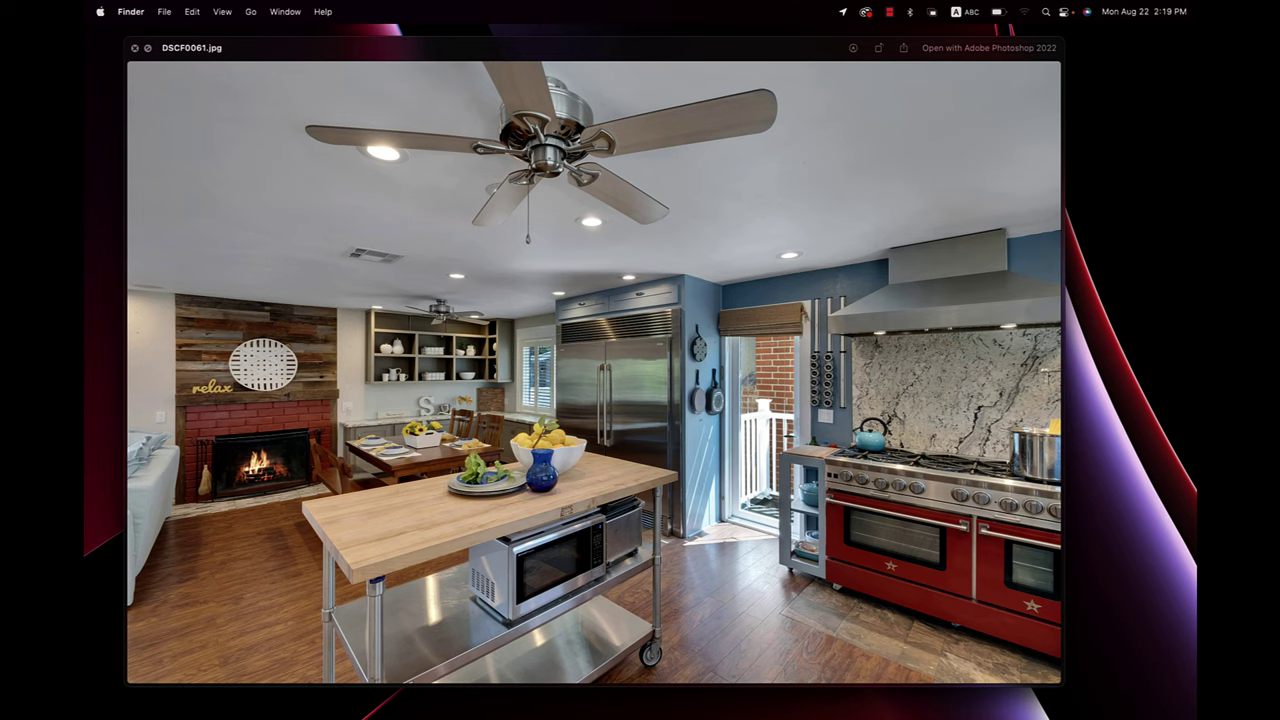
Flip between DSCF0056-corrected.jpg and the uncorrected DSCF0061.jpg in Quick Look, then close the preview.
key("Left")
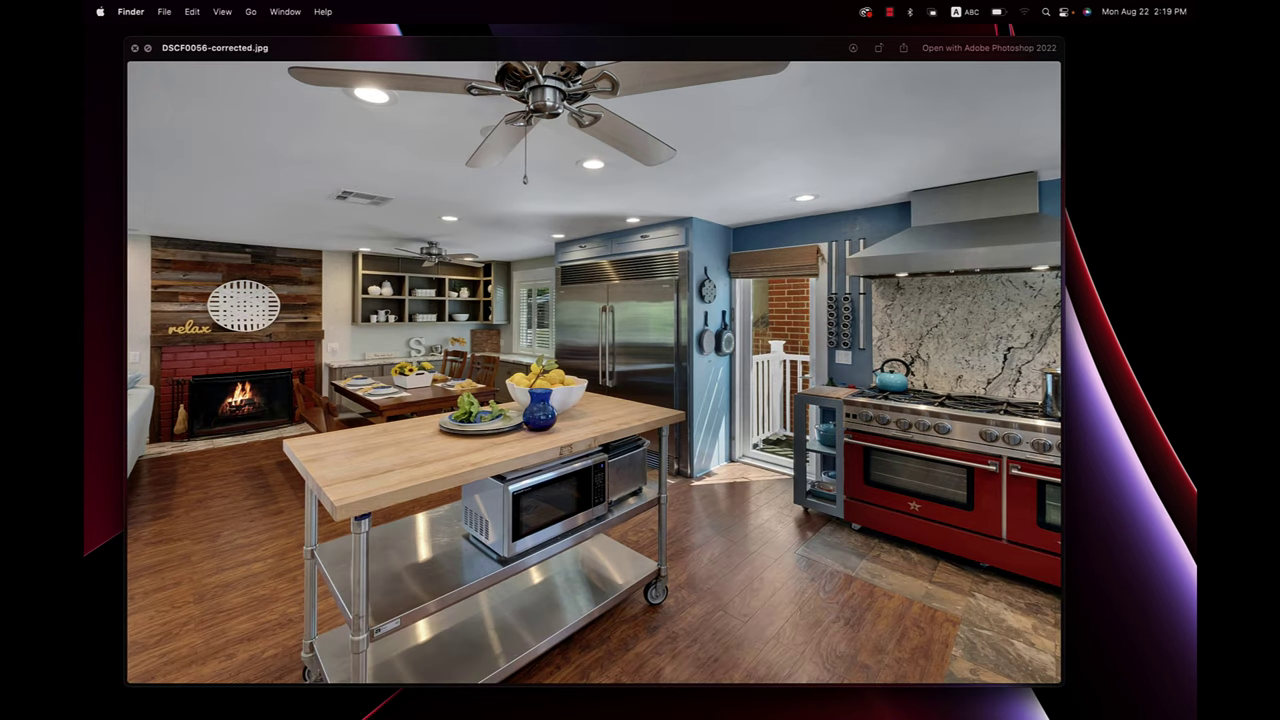
key("Right")
key("Left")
key("Right")
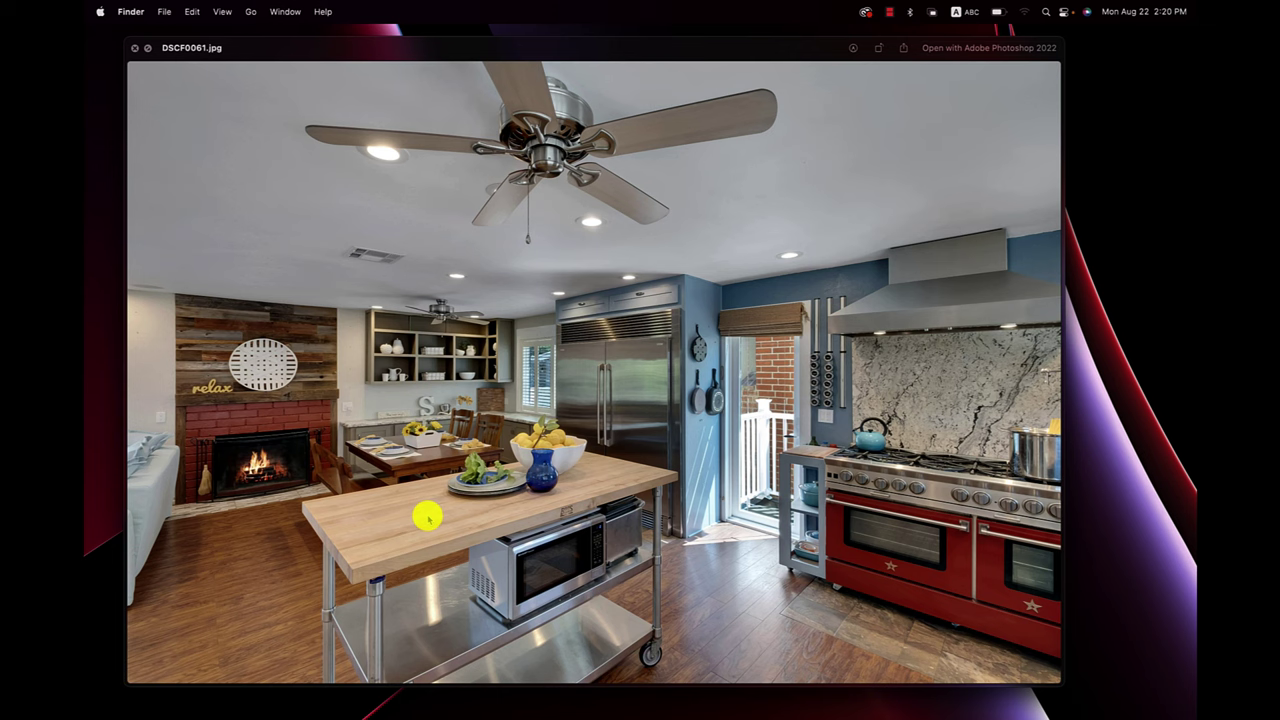
key("Left")
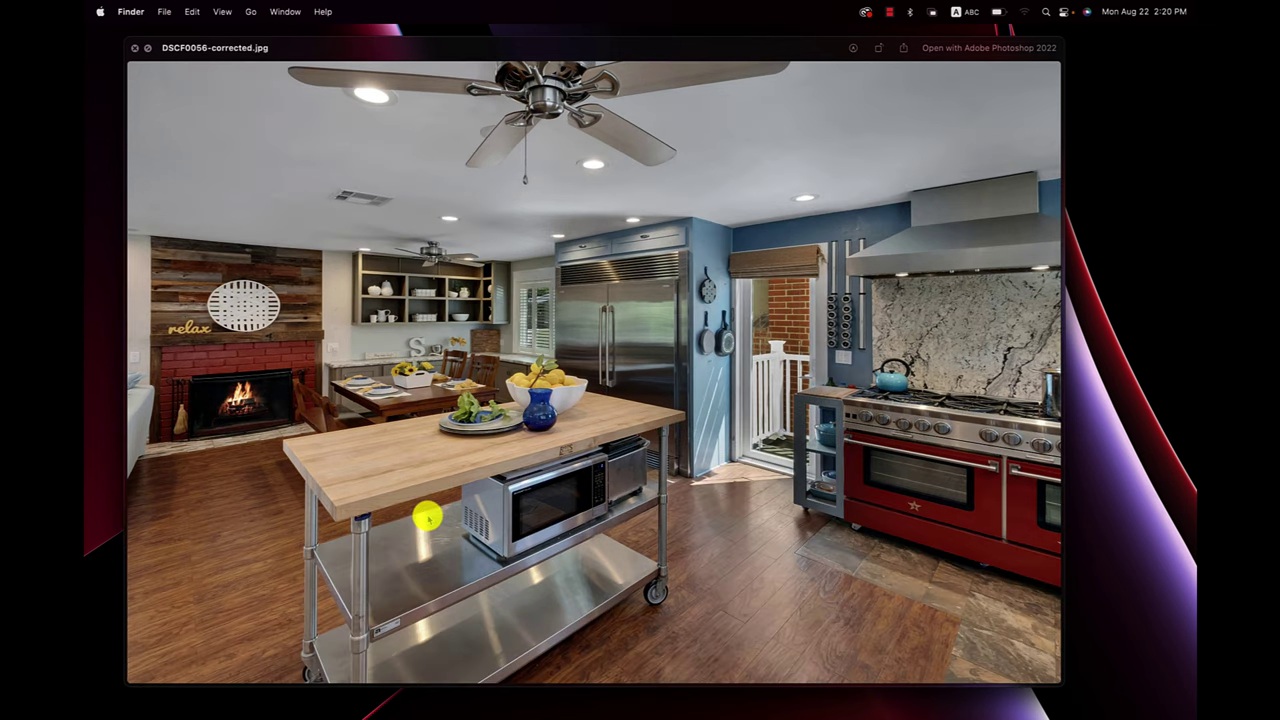
left_click(133, 50)
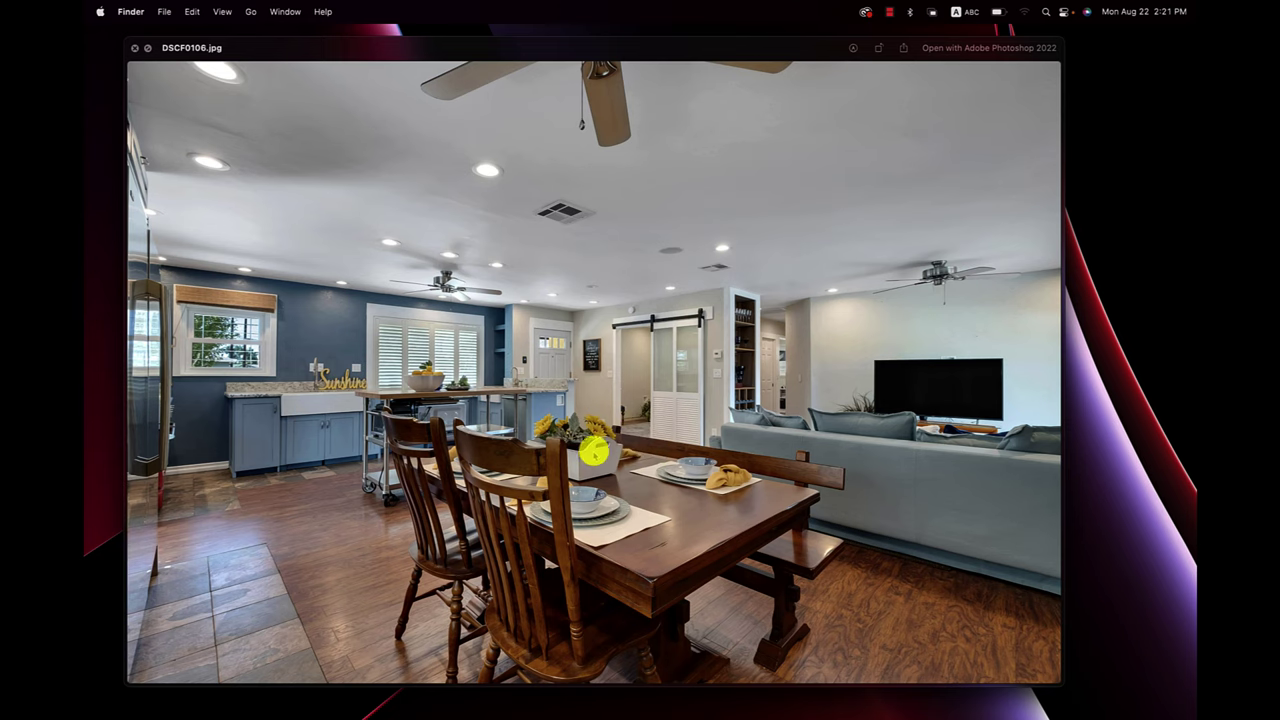
Step the Quick Look preview through DSCF0101.jpg to the dining-room photo DSCF0096.jpg and onward.
key("Left")
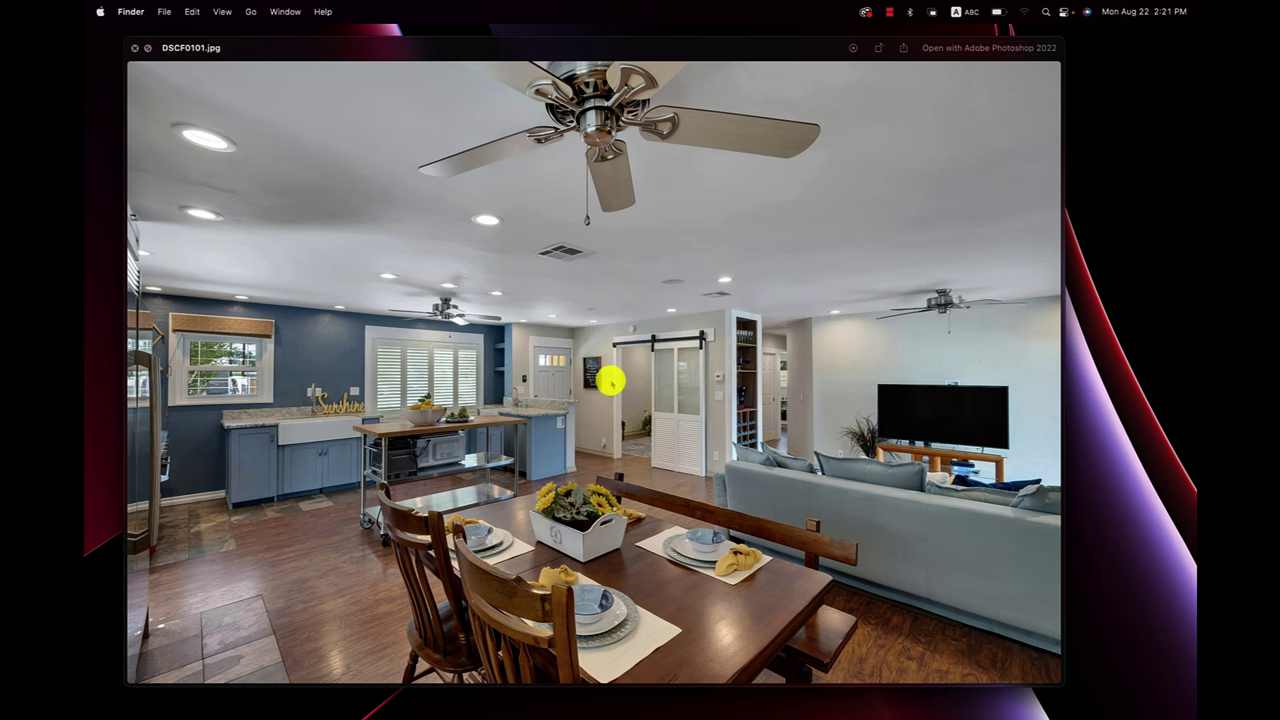
key("Left")
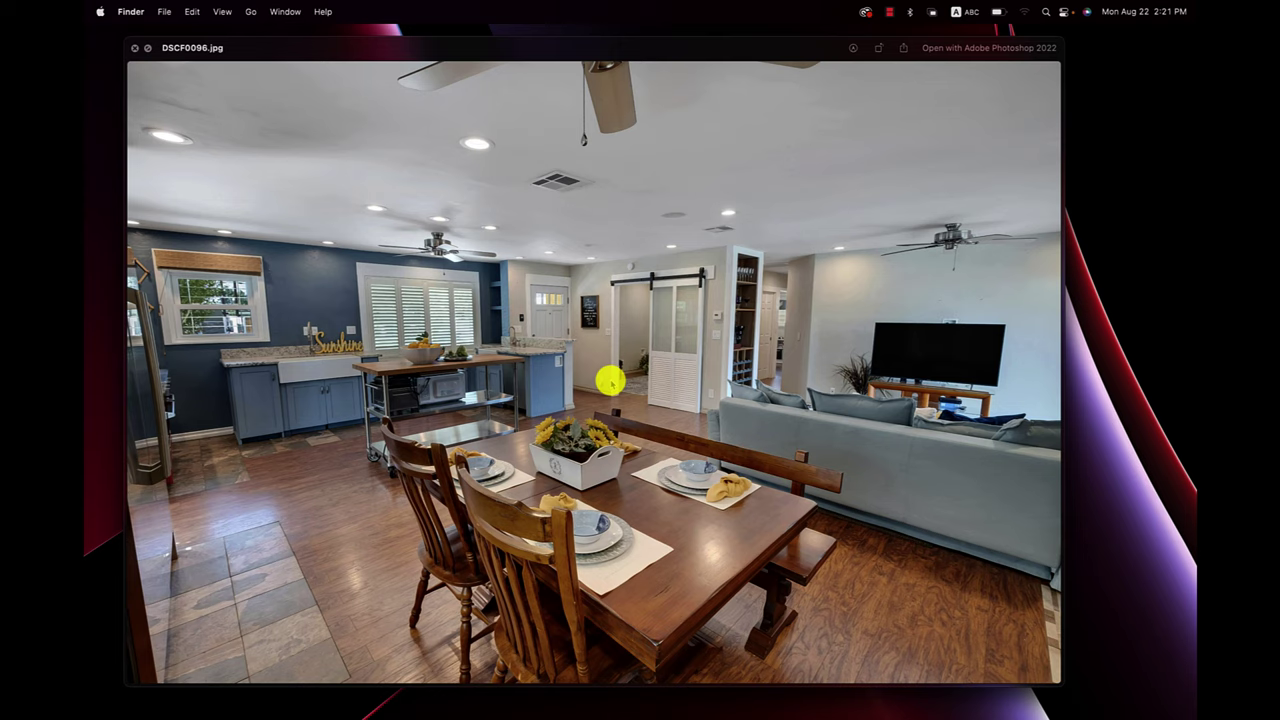
key("Left")
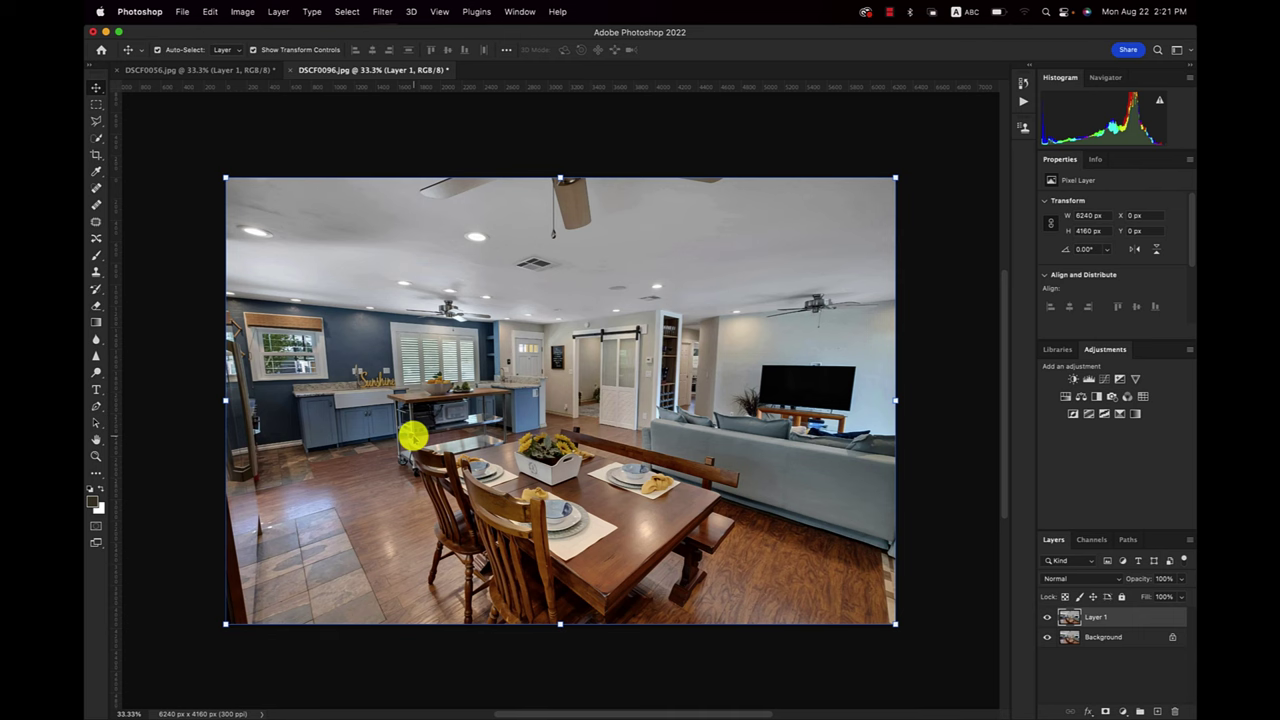
Start a Perspective free transform on DSCF0096.jpg's Layer 1 and drag vertical guides to its left edge.
key("super+t")
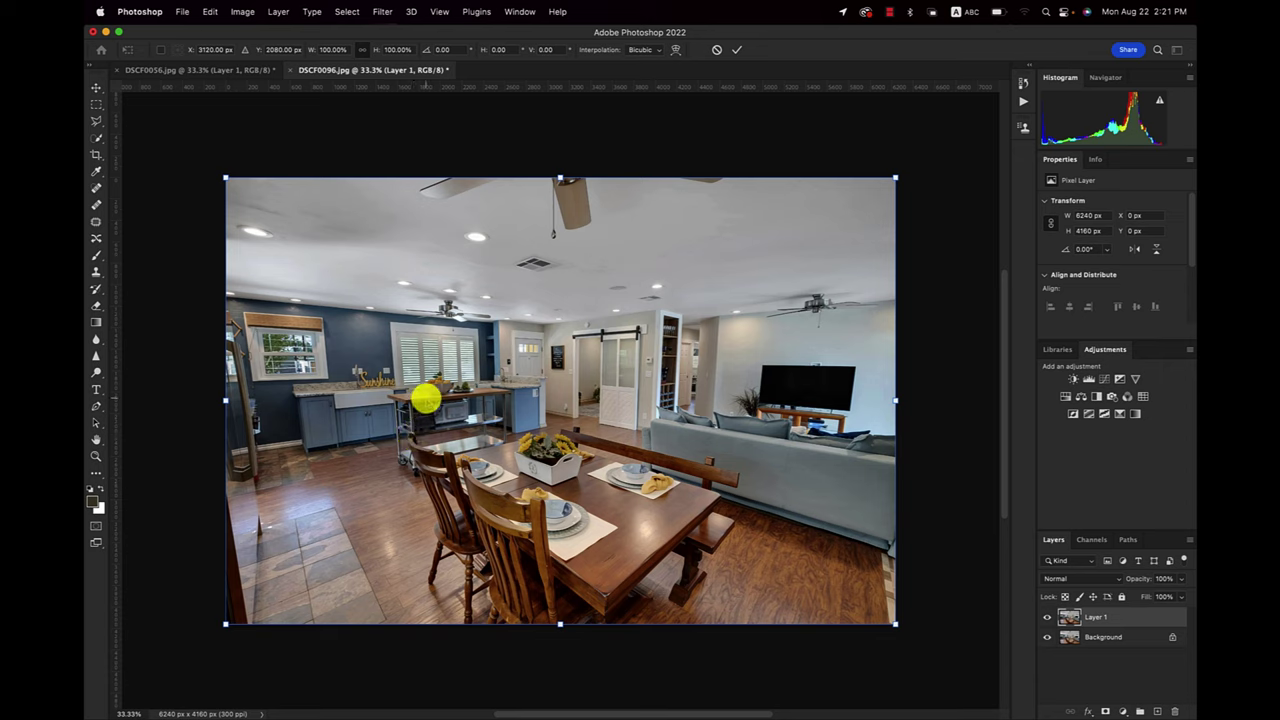
right_click(428, 399)
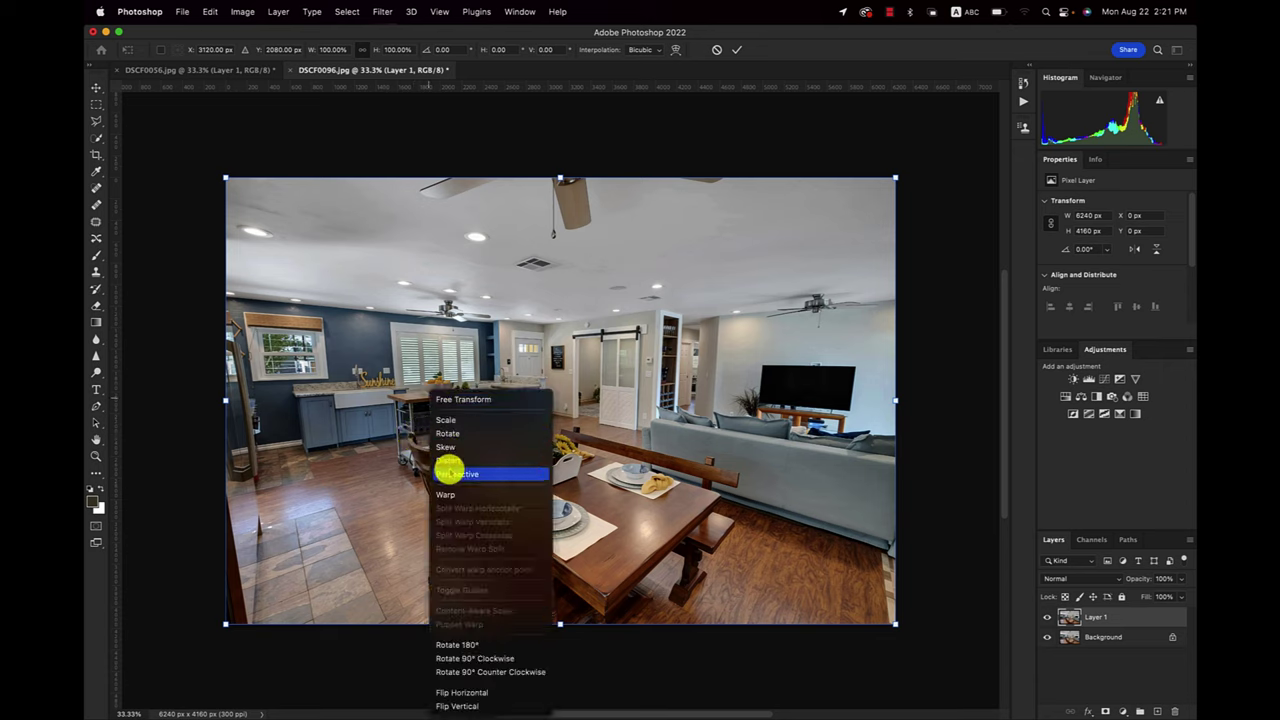
left_click(452, 473)
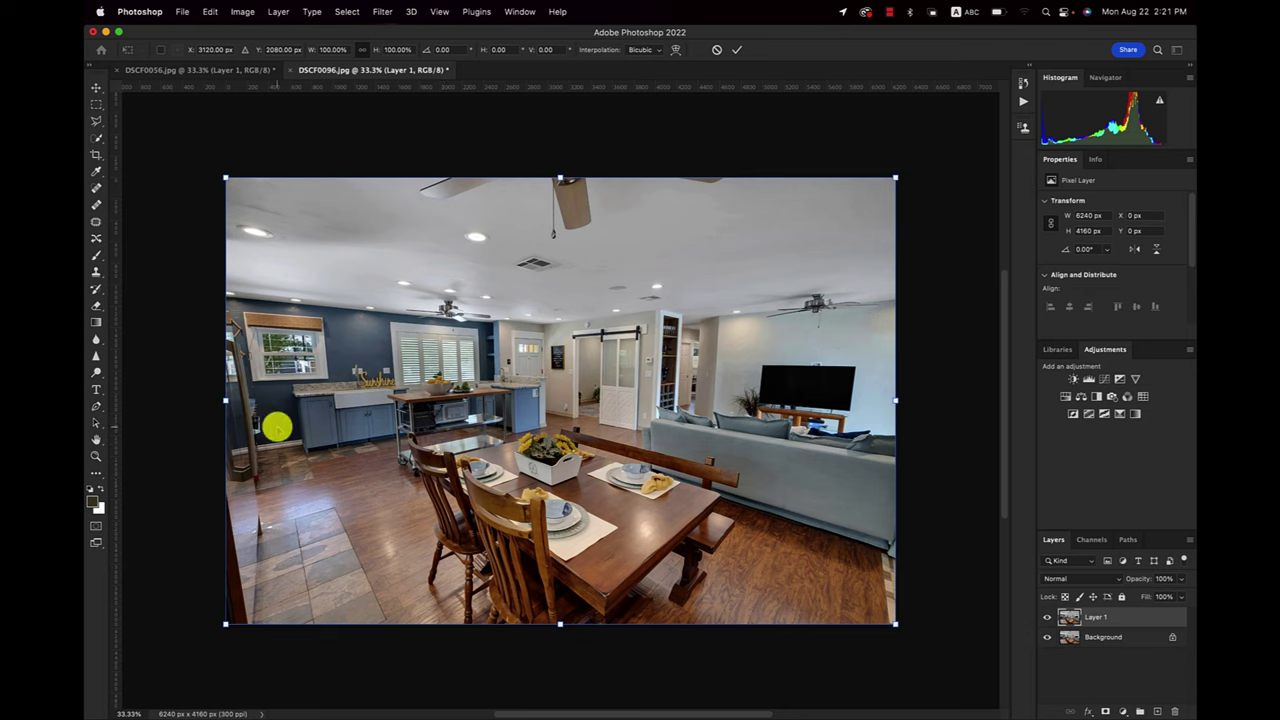
left_click_drag(113, 394, 238, 400)
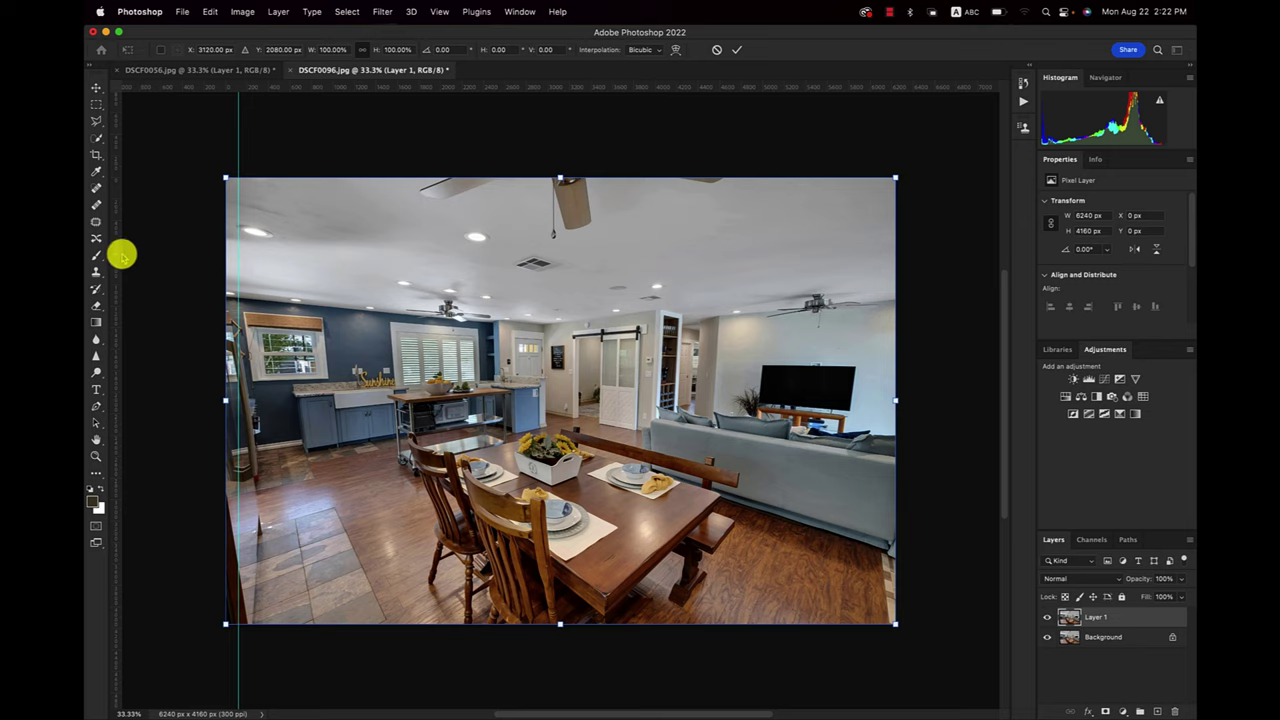
mouse_move(114, 255)
left_mouse_down()
mouse_move(271, 265)
mouse_move(124, 248)
left_mouse_up()
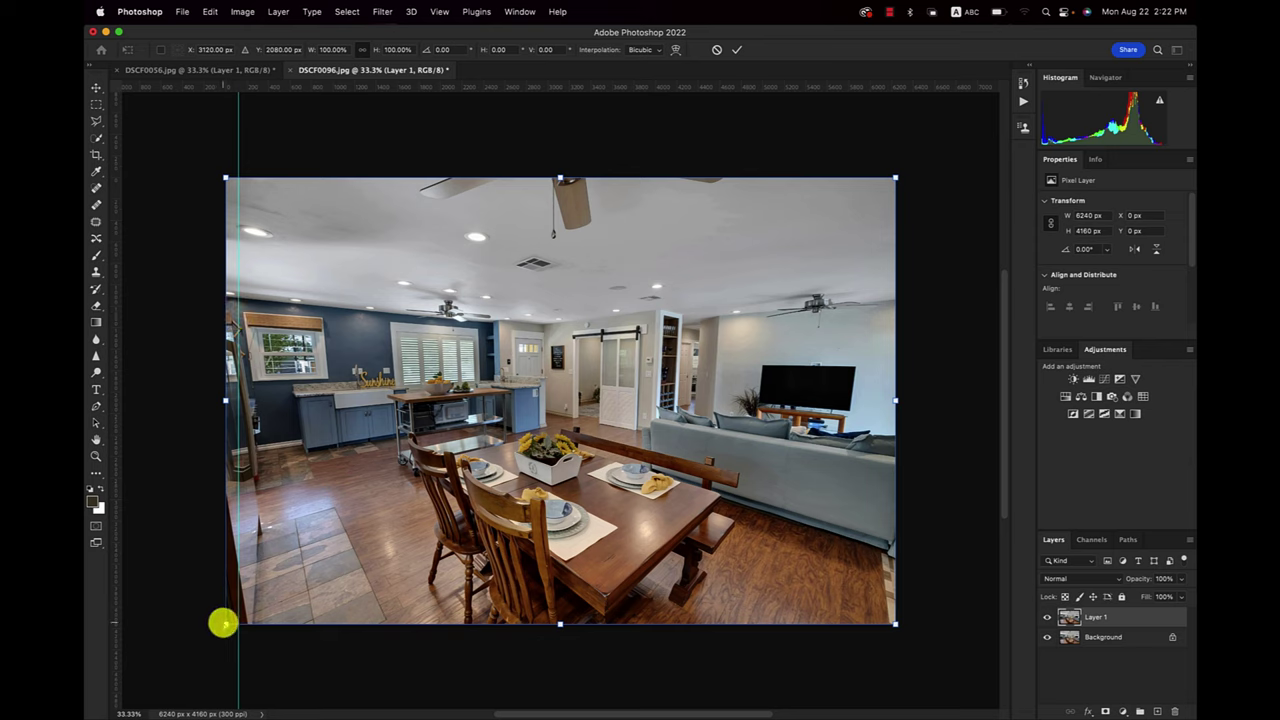
Drag the bottom-left handle outward to widen the dining-room photo's bottom, then apply the transform.
left_click_drag(225, 624, 160, 622)
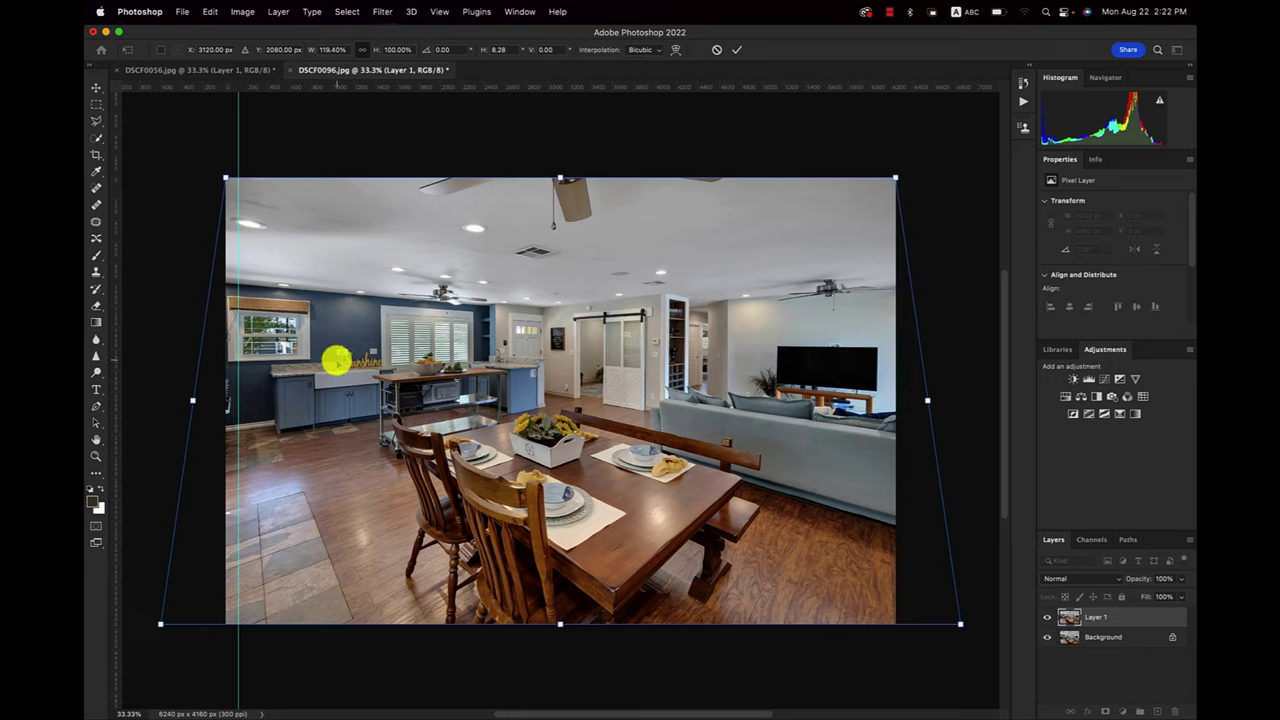
key("Return")
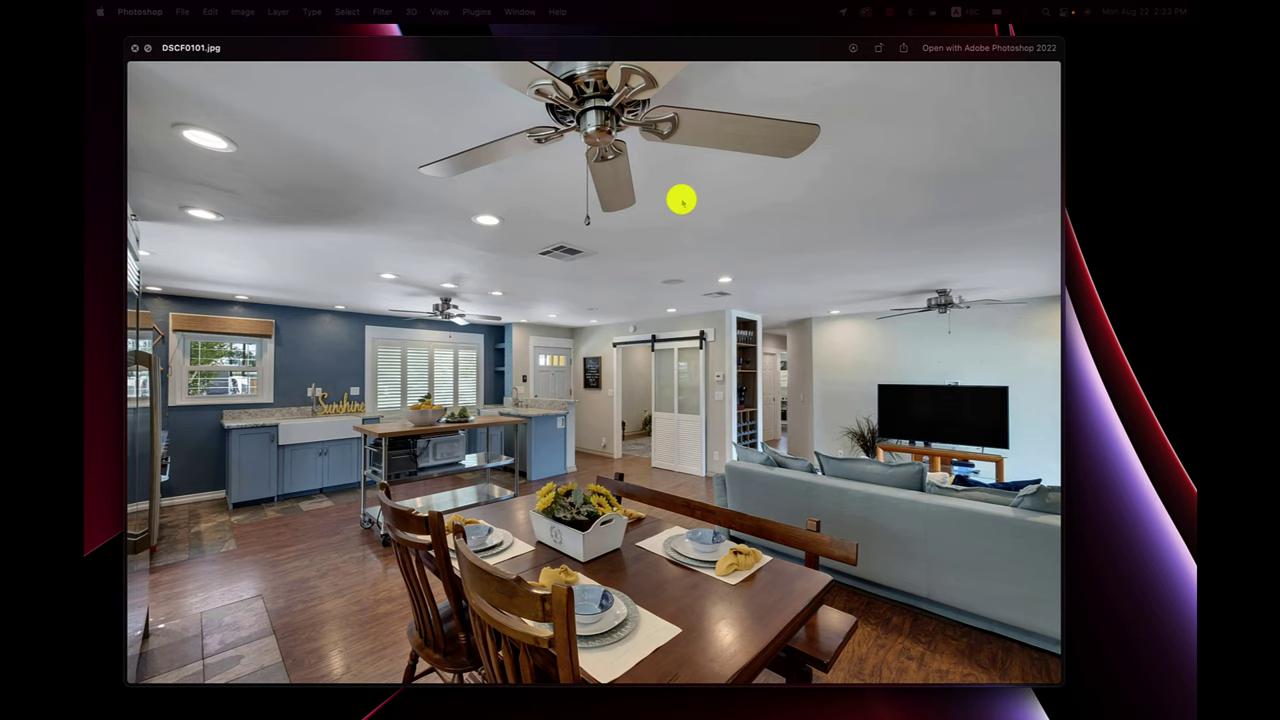
Preview DSCF0096-corrected.jpg in Quick Look to check its straightened verticals.
key("Left")
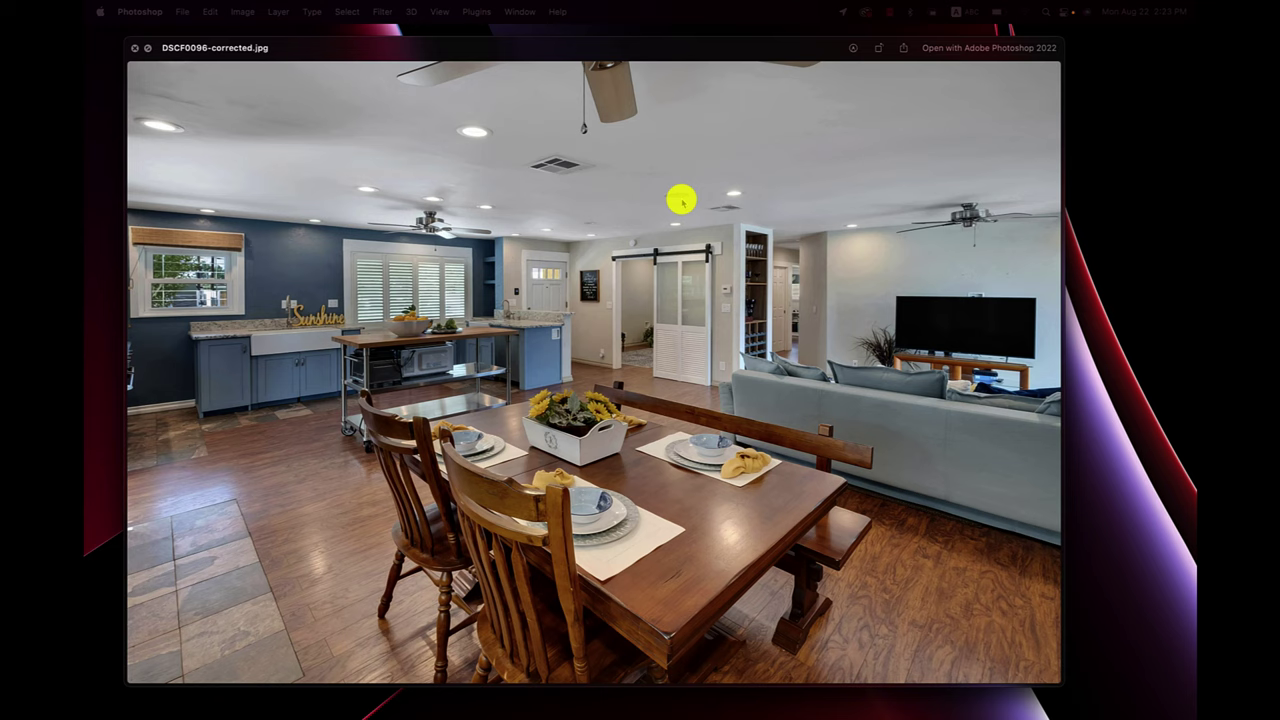